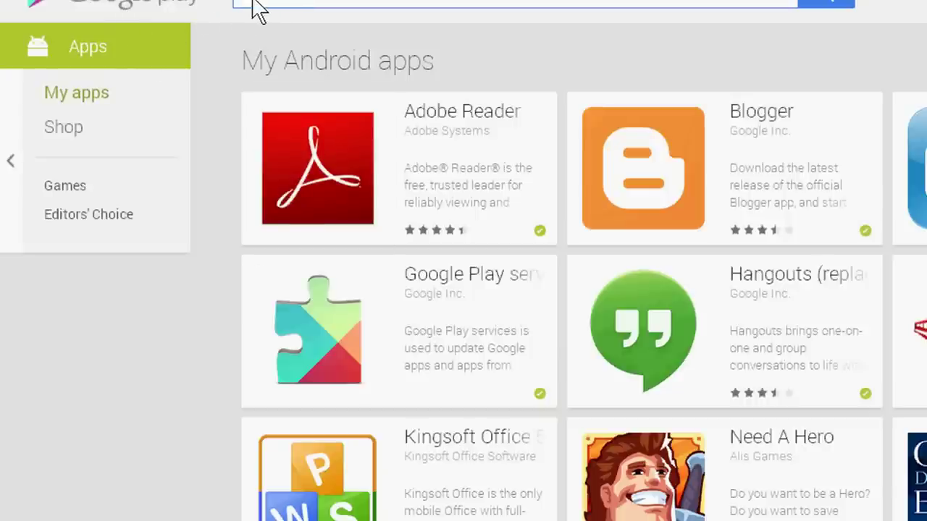
# Search the Play Store for 'accoun' to list account-related apps
pyautogui.click(103, 101)
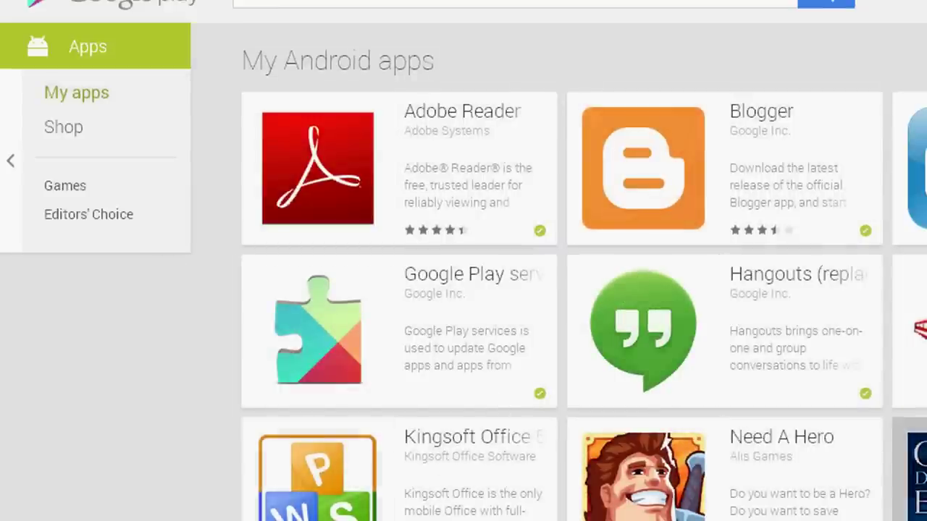
pyautogui.click(331, 3)
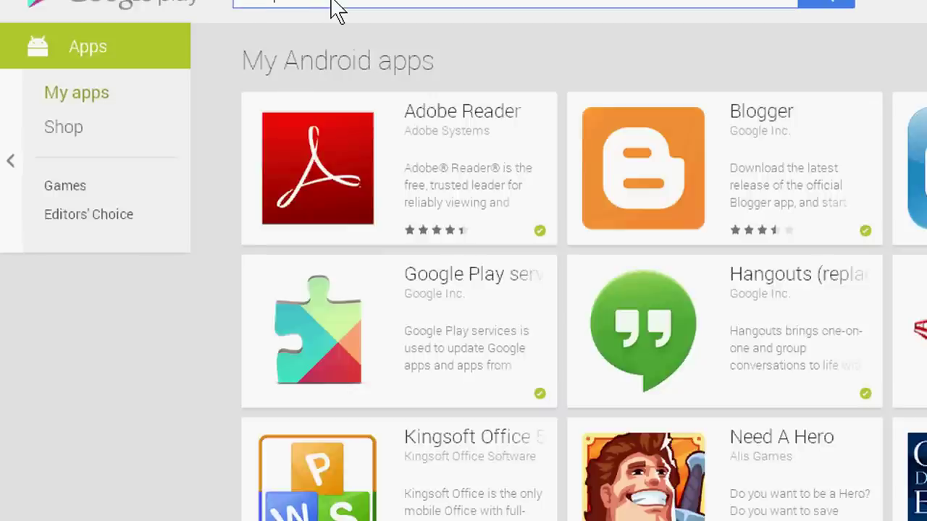
pyautogui.write('accoun')
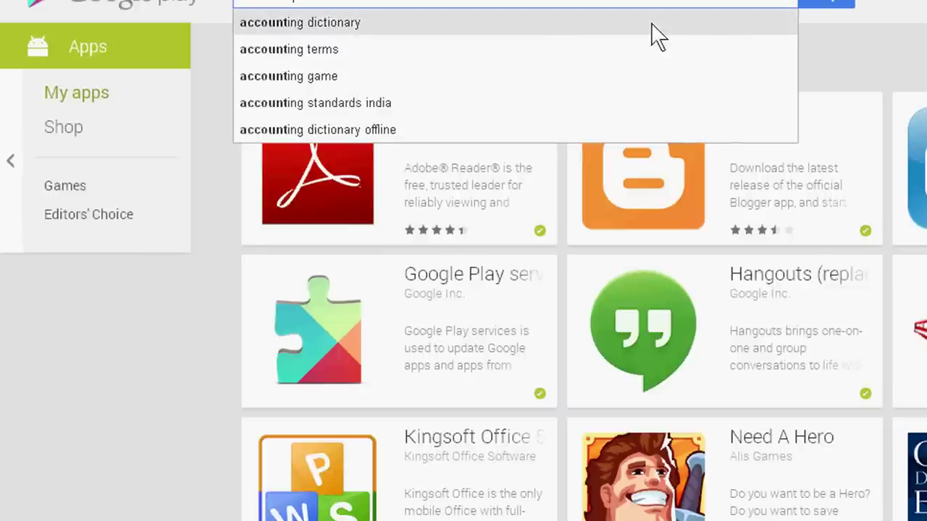
pyautogui.click(807, 6)
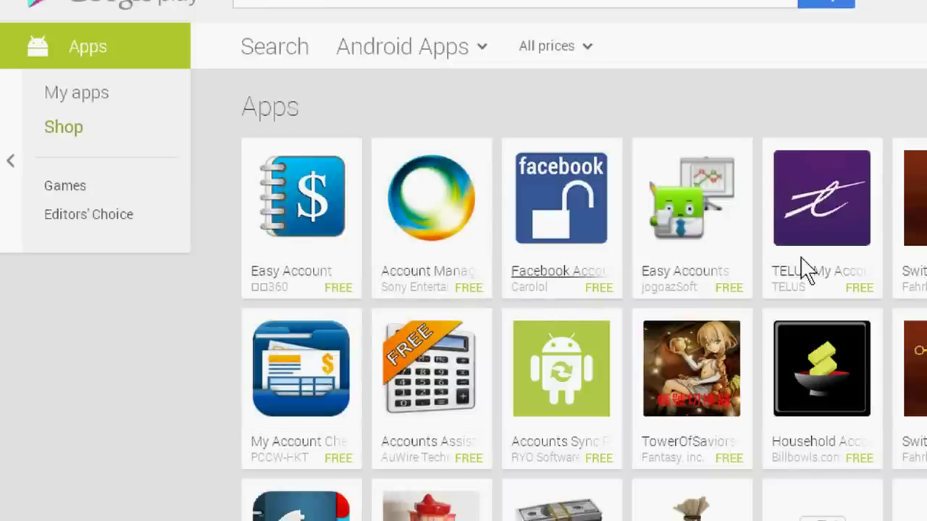
# Open the Accounts Assistant app by AuWire Technologies from the search results
pyautogui.scroll(-1, 789, 287)
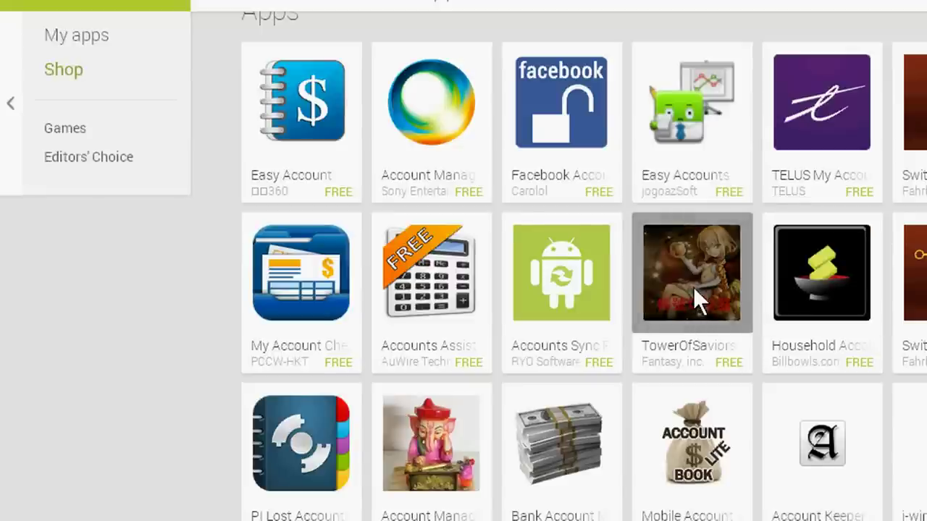
pyautogui.scroll(1, 696, 294)
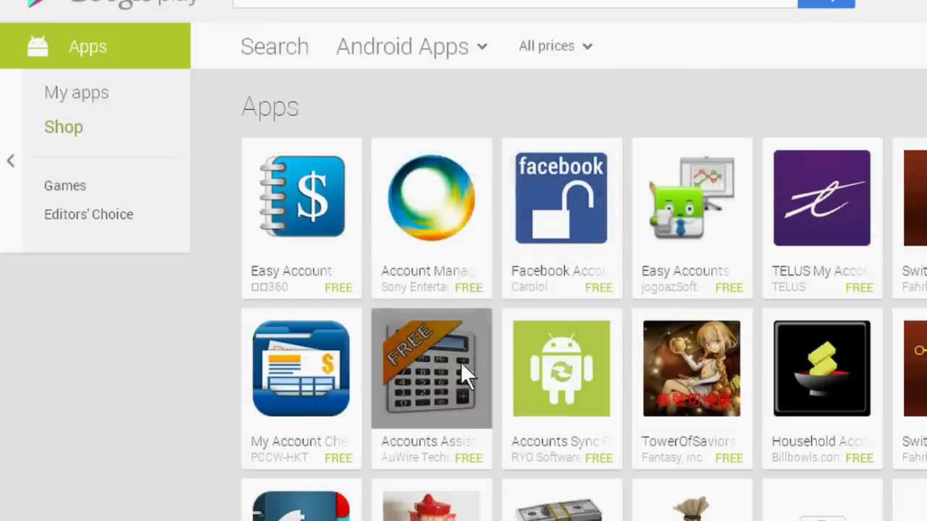
pyautogui.scroll(-1, 457, 355)
pyautogui.click(436, 285)
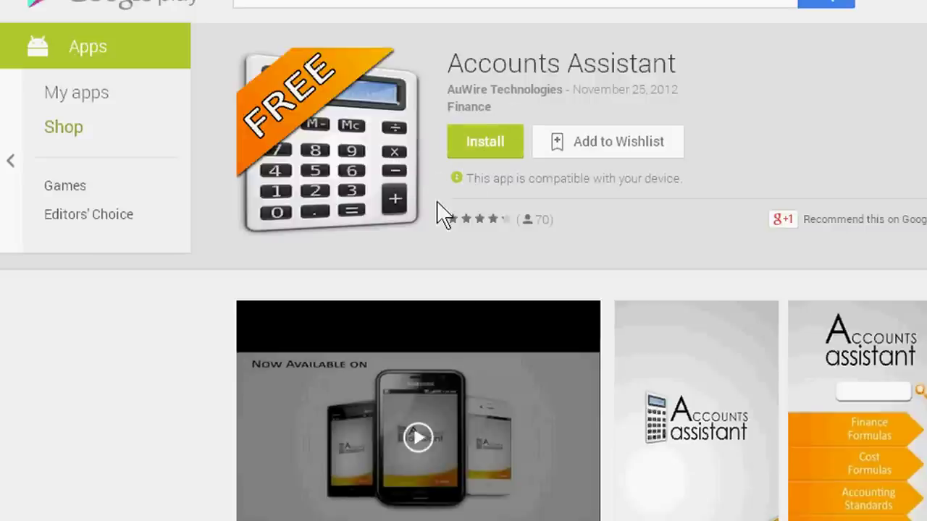
pyautogui.scroll(-2, 439, 214)
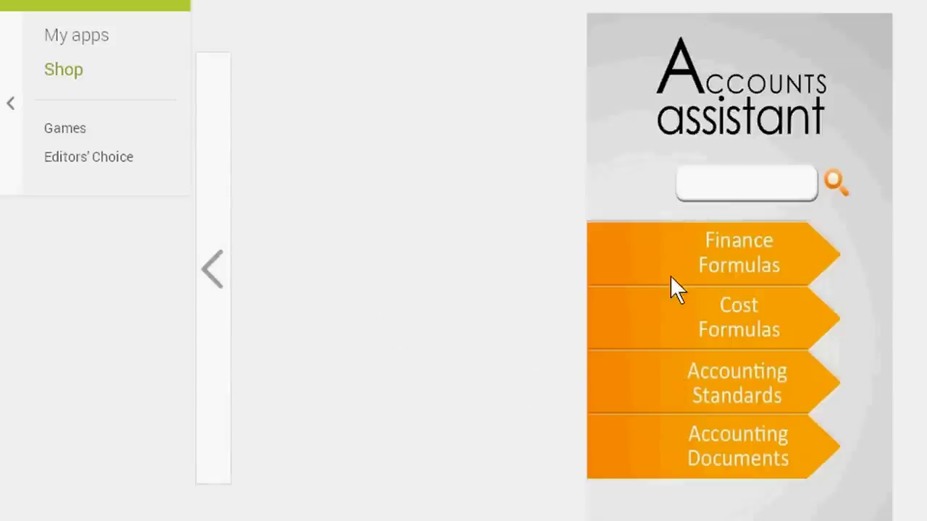
pyautogui.press('Right')
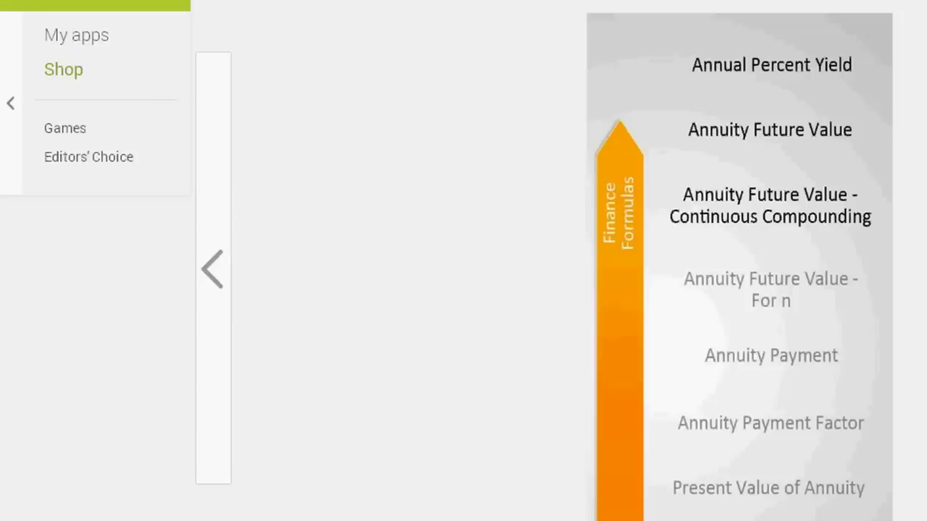
pyautogui.press('Right')
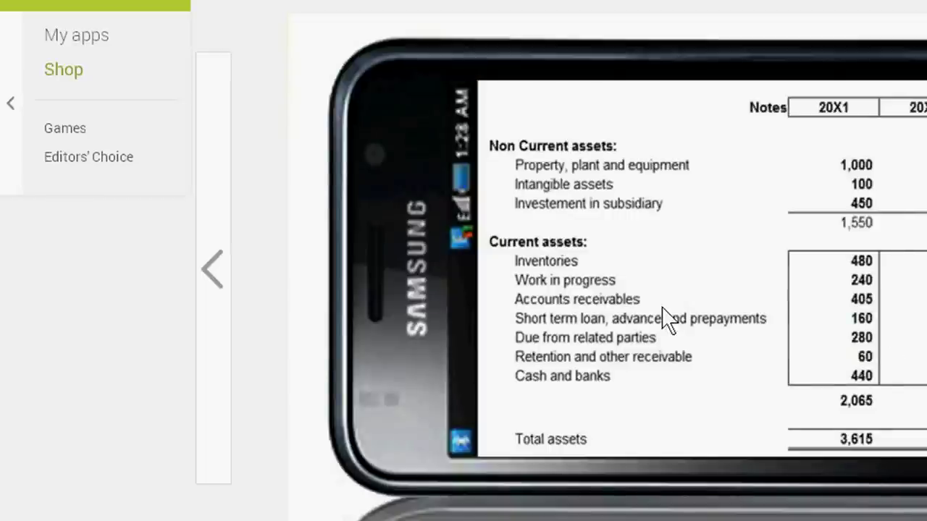
pyautogui.scroll(4, 666, 318)
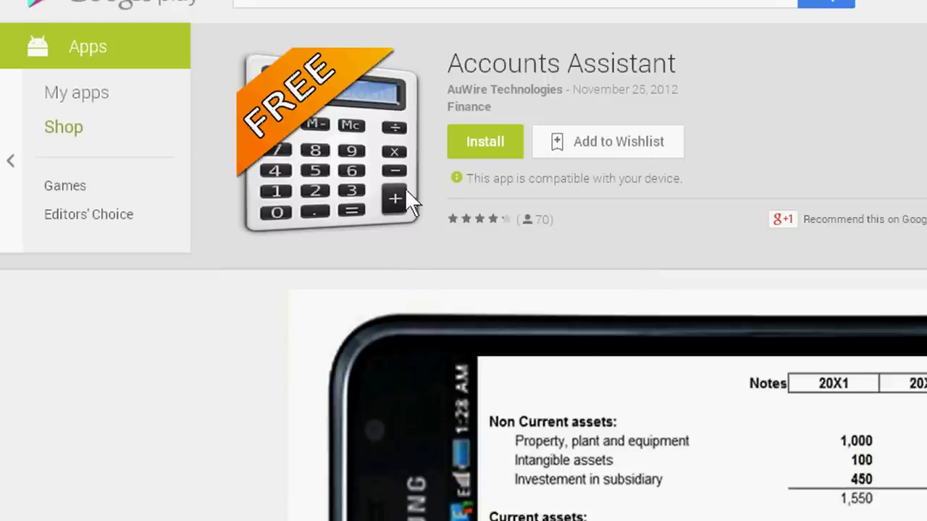
# Install Accounts Assistant to the phone and return to the My Android apps list
pyautogui.click(481, 149)
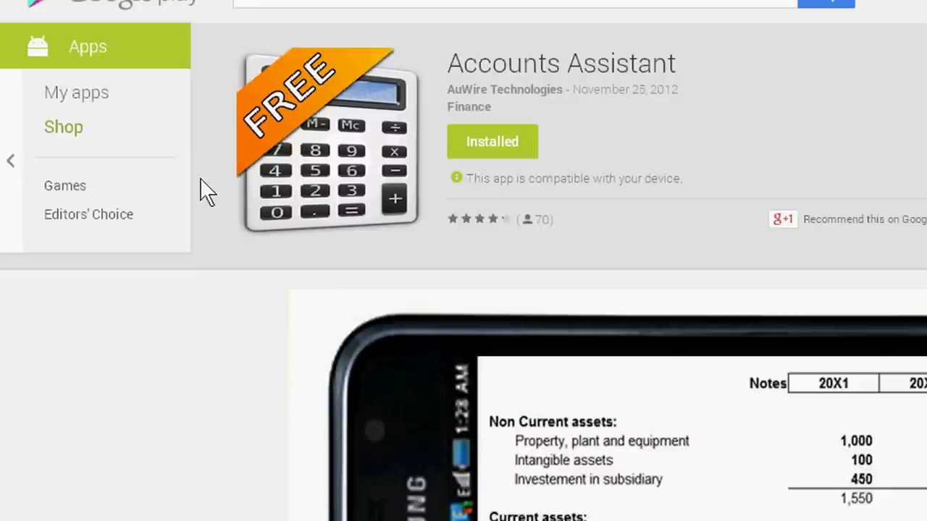
pyautogui.click(113, 101)
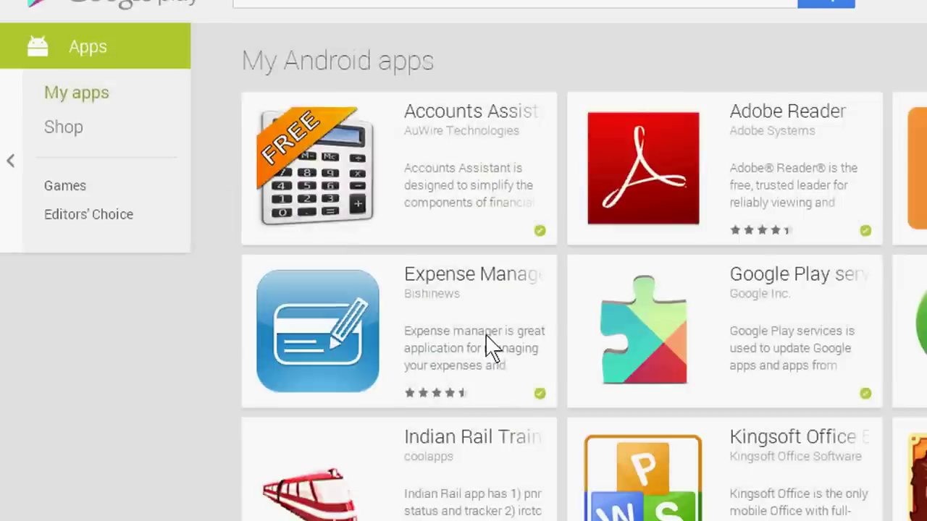
pyautogui.scroll(-1, 493, 348)
pyautogui.scroll(-3, 488, 351)
pyautogui.scroll(1, 486, 346)
pyautogui.scroll(3, 487, 346)
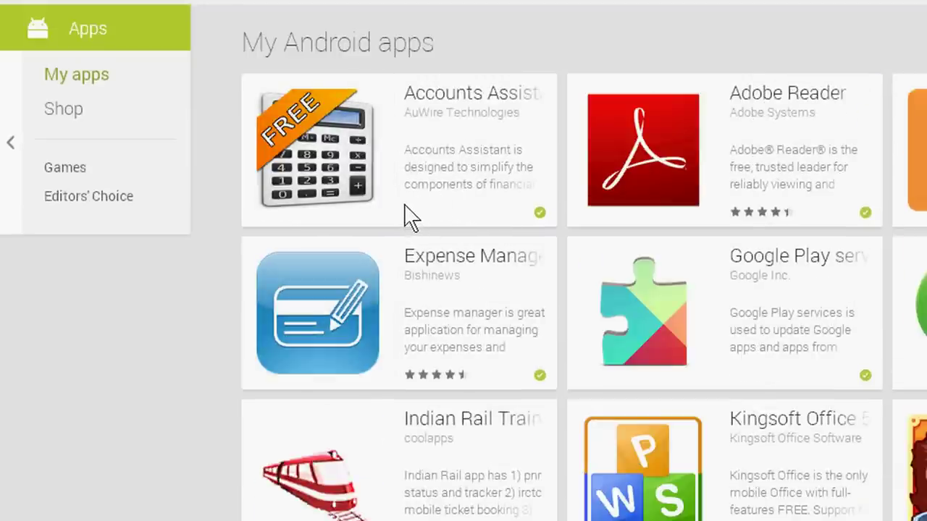
pyautogui.scroll(1, 409, 215)
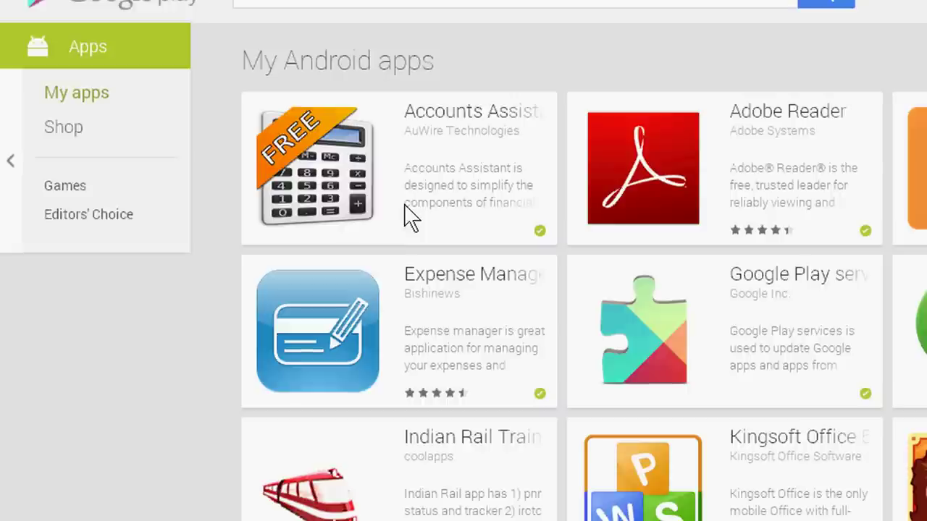
pyautogui.click(394, 190)
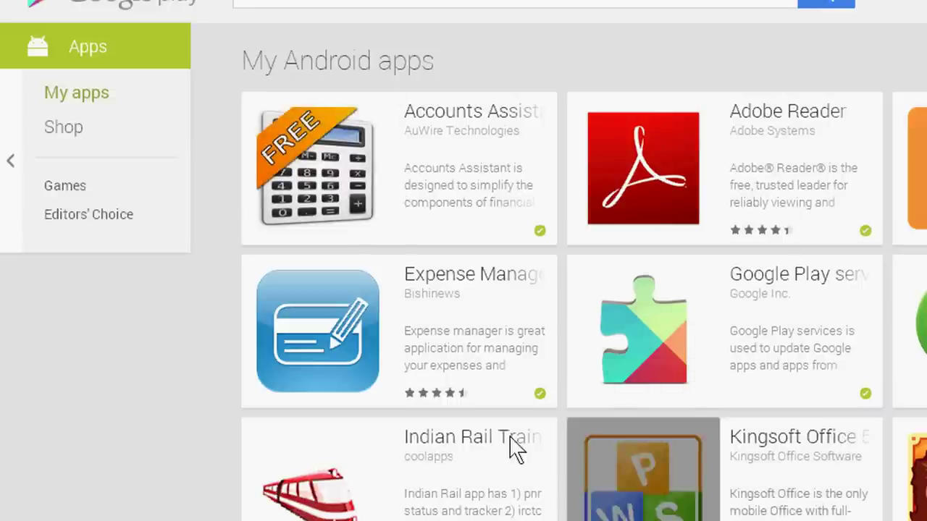
pyautogui.click(319, 400)
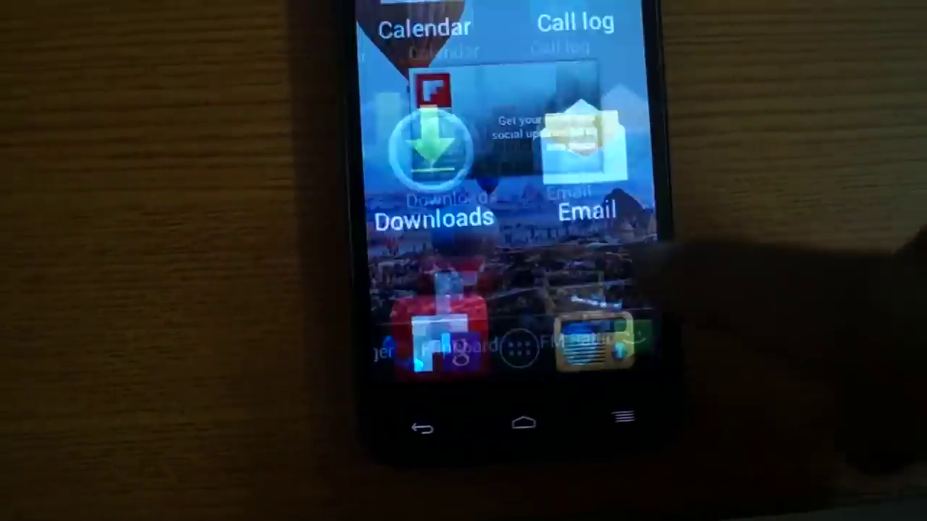
# Open the phone's app drawer and swipe to the next page of installed apps
pyautogui.moveTo(681, 276); pyautogui.dragTo(384, 290)
pyautogui.moveTo(642, 289); pyautogui.dragTo(304, 435)
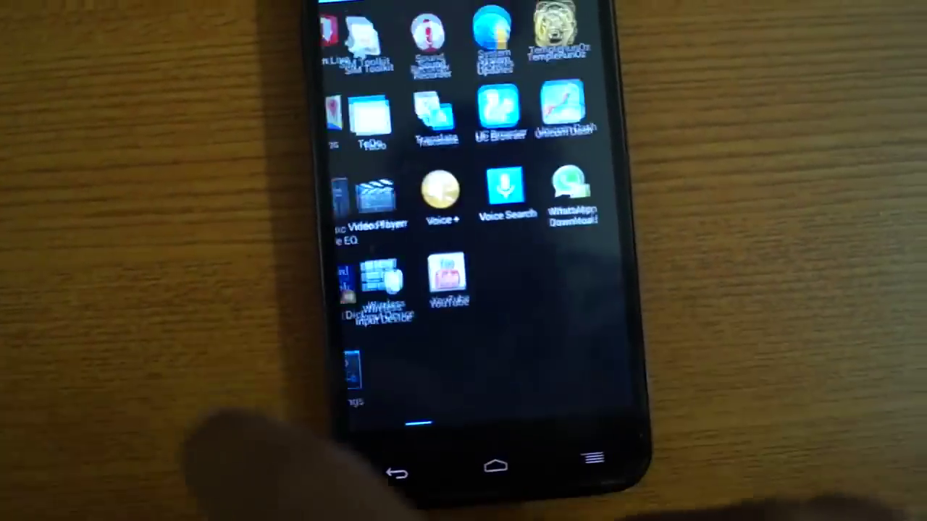